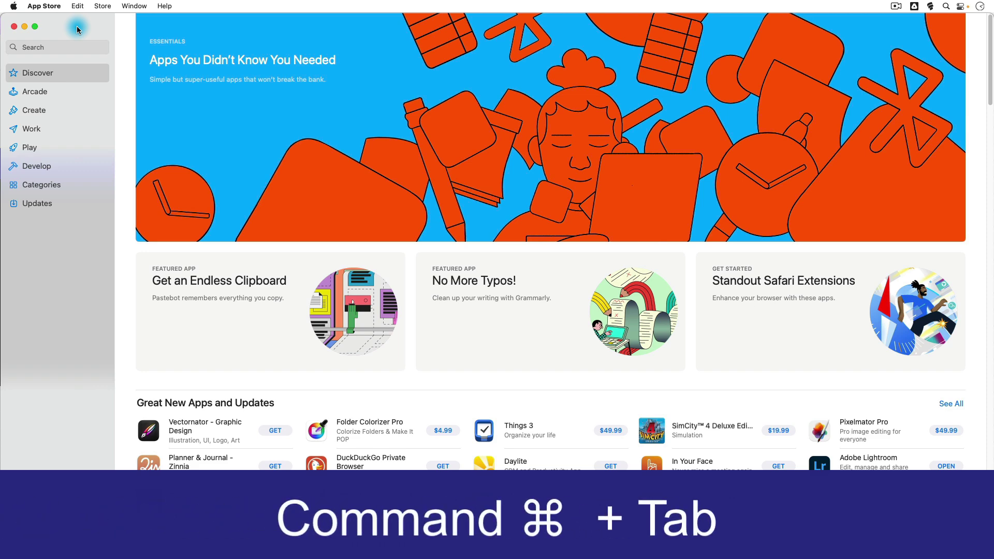
Cycle the Command+Tab app switcher past Finder, Preview and App Store to Google Chrome
{"action": "key", "text": "super+Tab"}
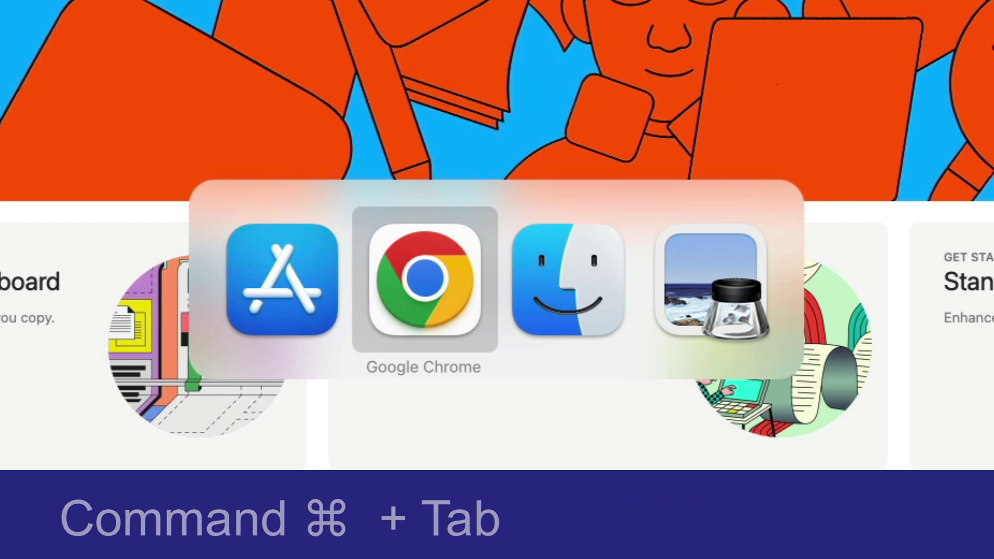
{"action": "key", "text": "super+Tab"}
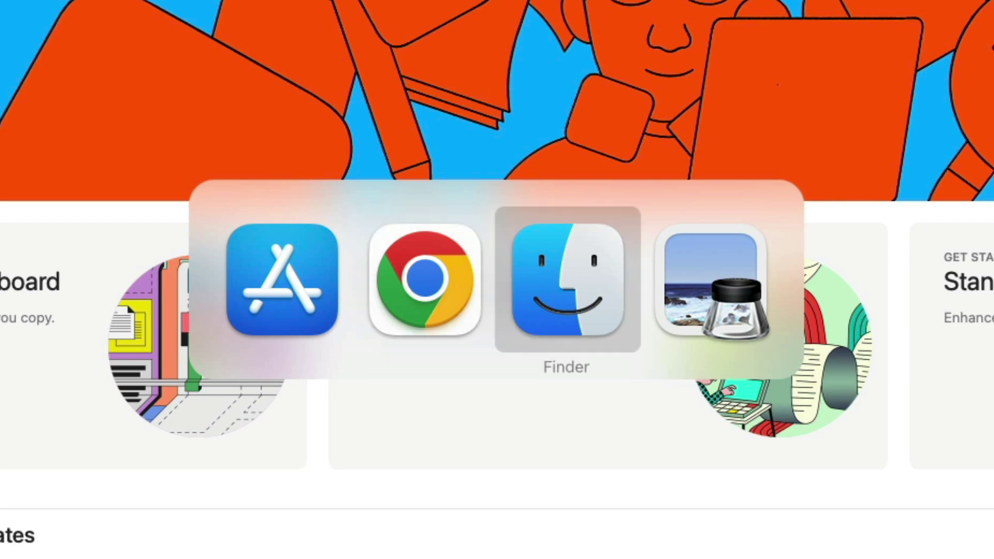
{"action": "key", "text": "super+Tab"}
{"action": "key", "text": "super+Tab"}
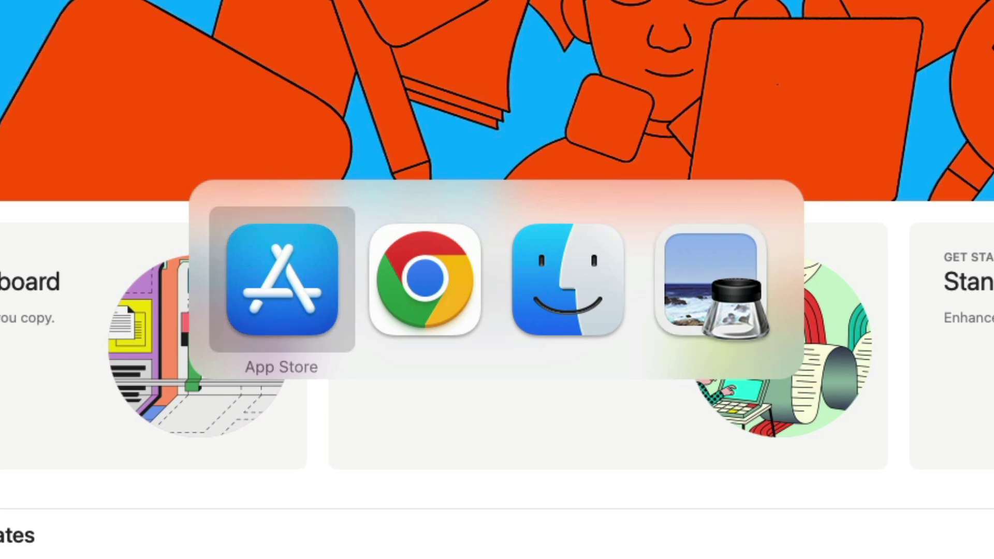
{"action": "key", "text": "super+Tab"}
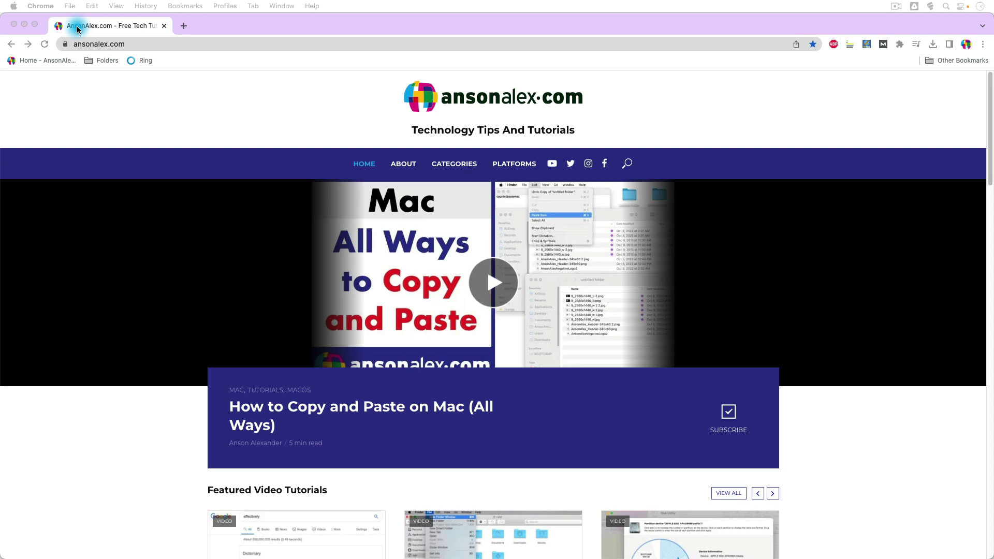
{"action": "key", "text": "super+Tab"}
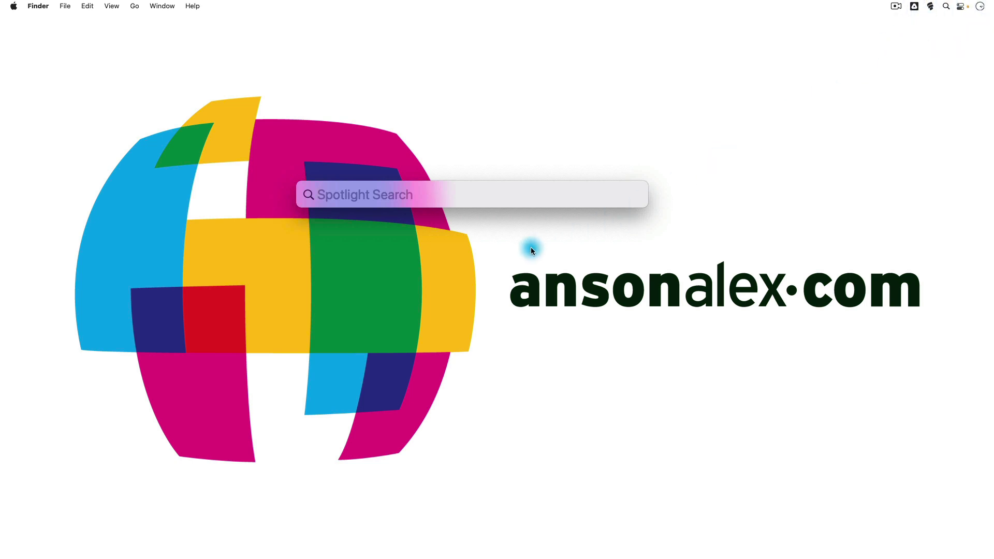
Launch App Store from the Spotlight 'app store' result, then quit it with Command+Q
{"action": "left_click", "coordinate": [532, 251]}
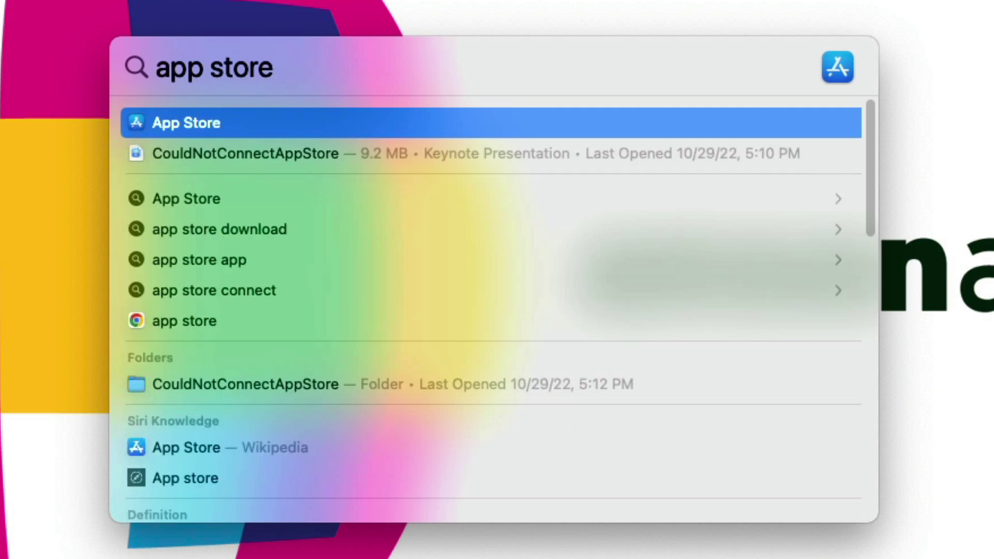
{"action": "key", "text": "Return"}
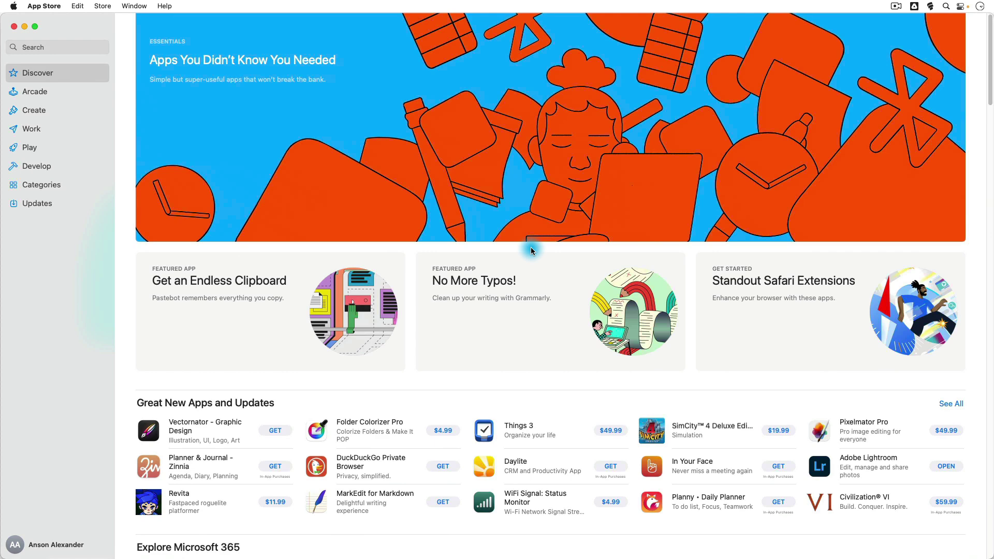
{"action": "key", "text": "super+q"}
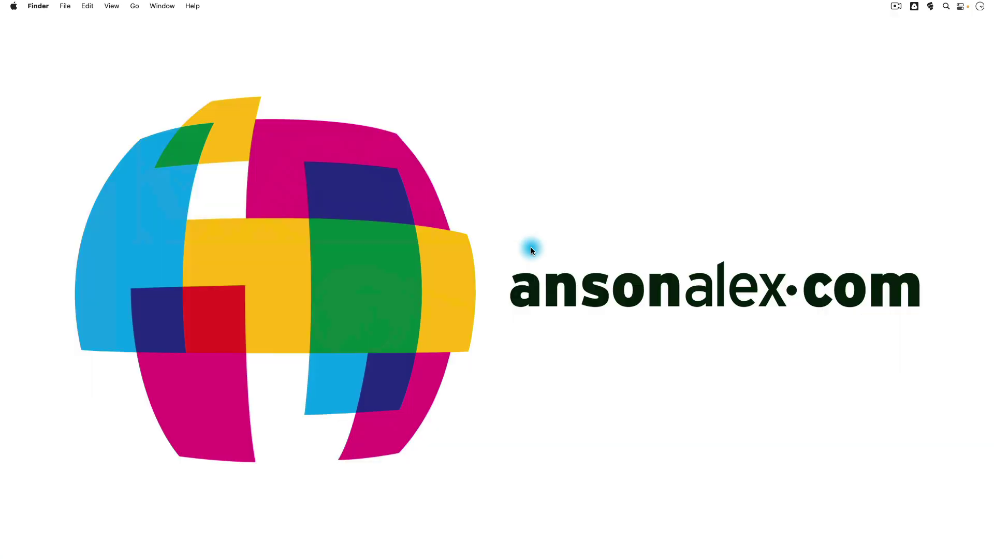
Reopen Spotlight and search 'keynote', scrolling through the Keynote app and presentation results
{"action": "key", "text": "super+space"}
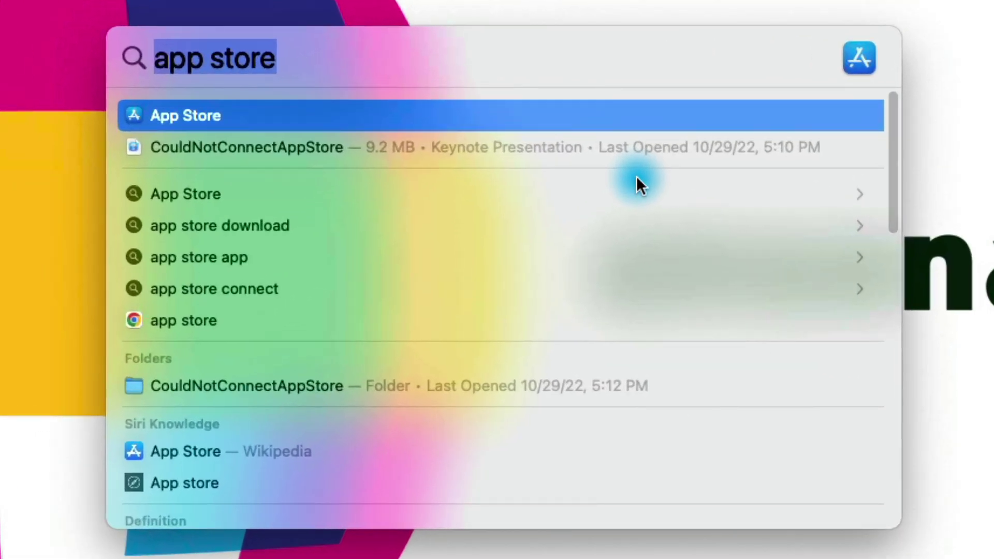
{"action": "type", "text": "keynote"}
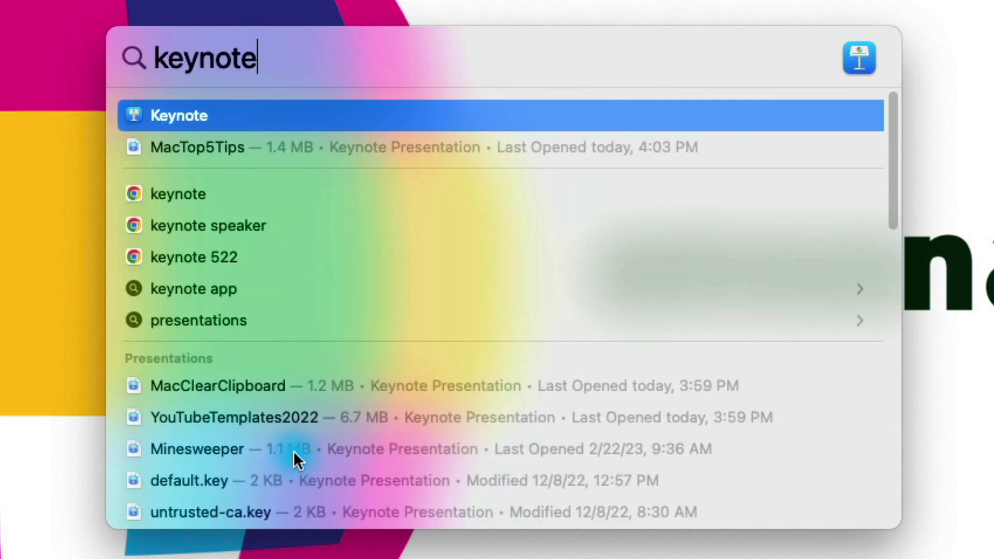
{"action": "scroll", "coordinate": [621, 407], "scroll_direction": "down", "scroll_amount": 3}
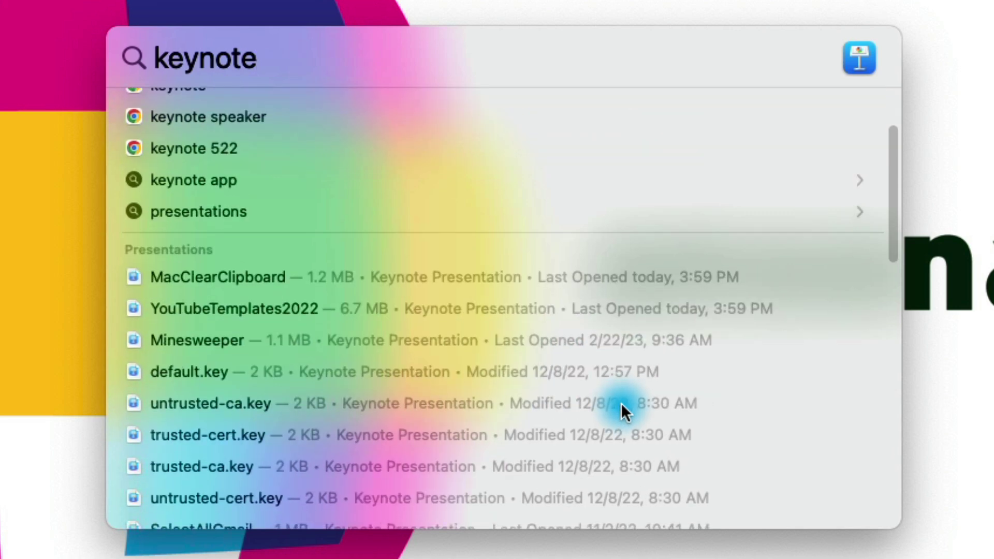
{"action": "scroll", "coordinate": [623, 410], "scroll_direction": "up", "scroll_amount": 4}
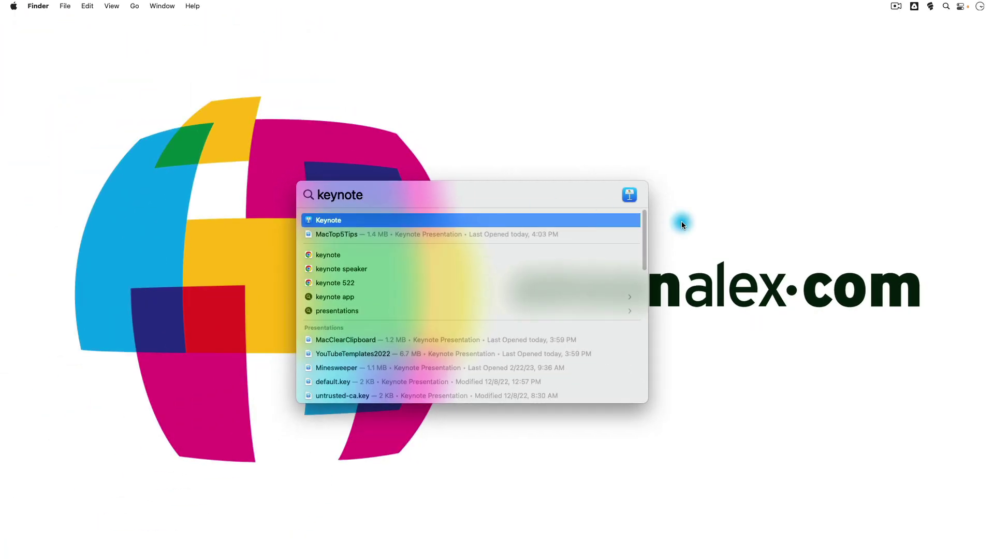
Dismiss the Spotlight results and close the Apple menu without choosing anything
{"action": "left_click", "coordinate": [714, 217]}
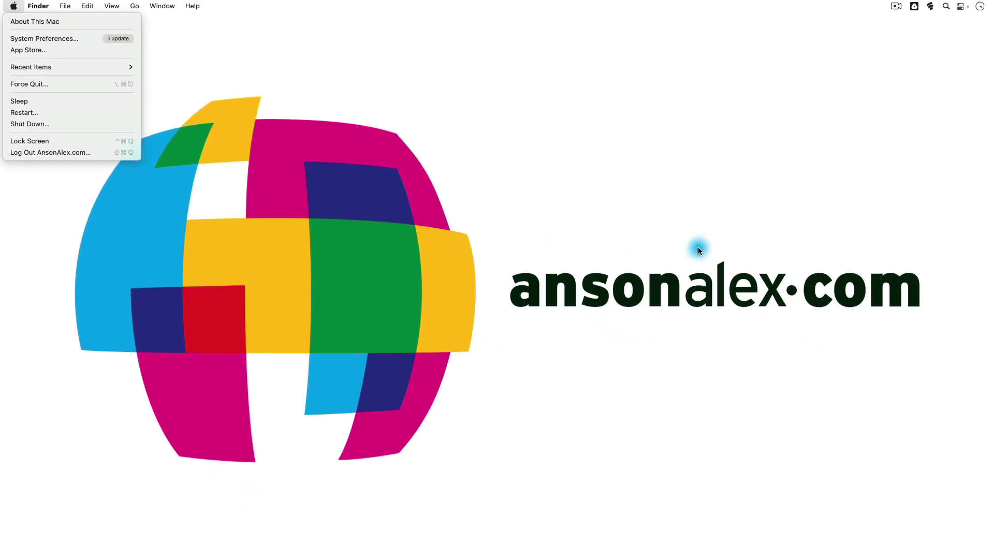
{"action": "left_click", "coordinate": [698, 250]}
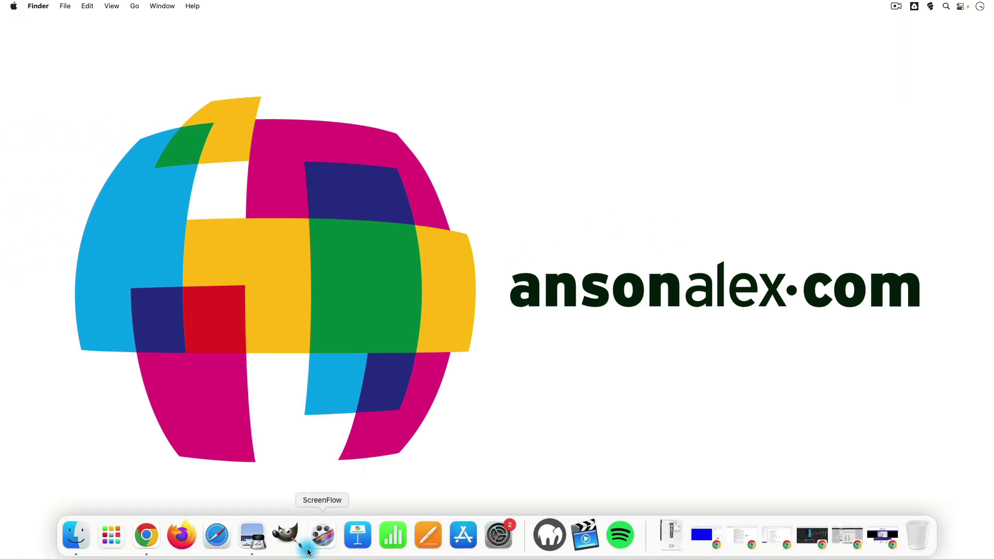
Launch Safari from the Dock, switch apps with Command+Tab, and open a new ansonalex.com window
{"action": "left_click", "coordinate": [217, 544]}
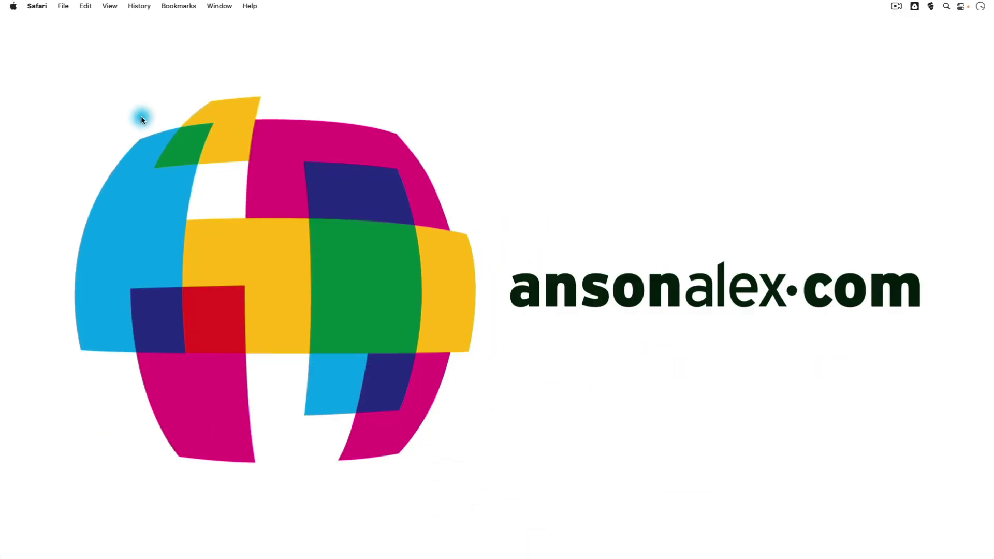
{"action": "key", "text": "super+Tab"}
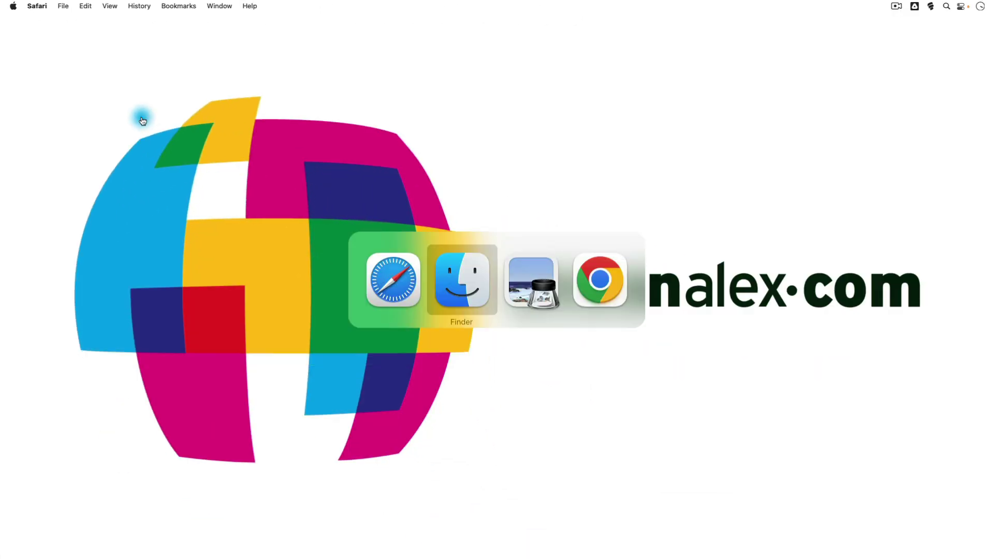
{"action": "key", "text": "super+Tab"}
{"action": "key", "text": "super+Tab"}
{"action": "key", "text": "super+Tab"}
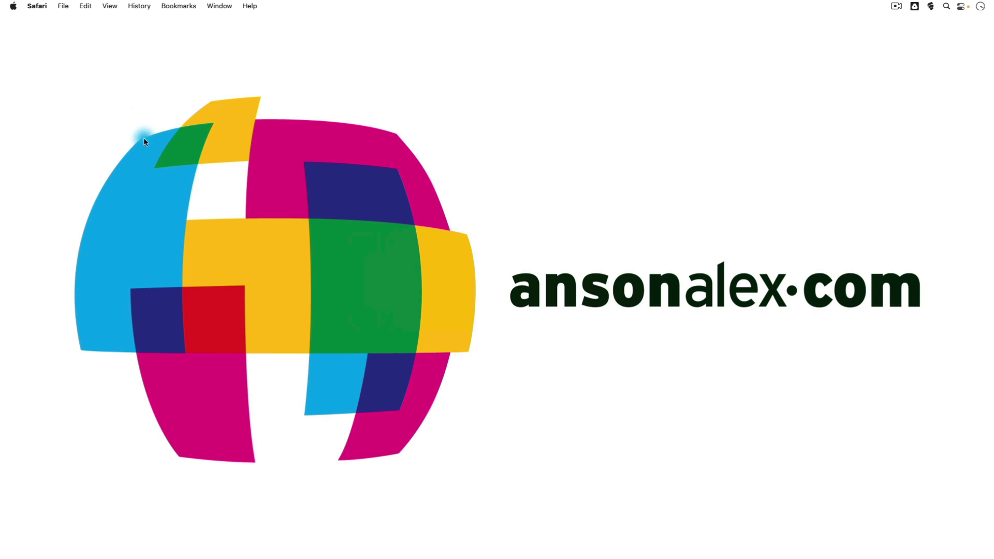
{"action": "left_click", "coordinate": [222, 542]}
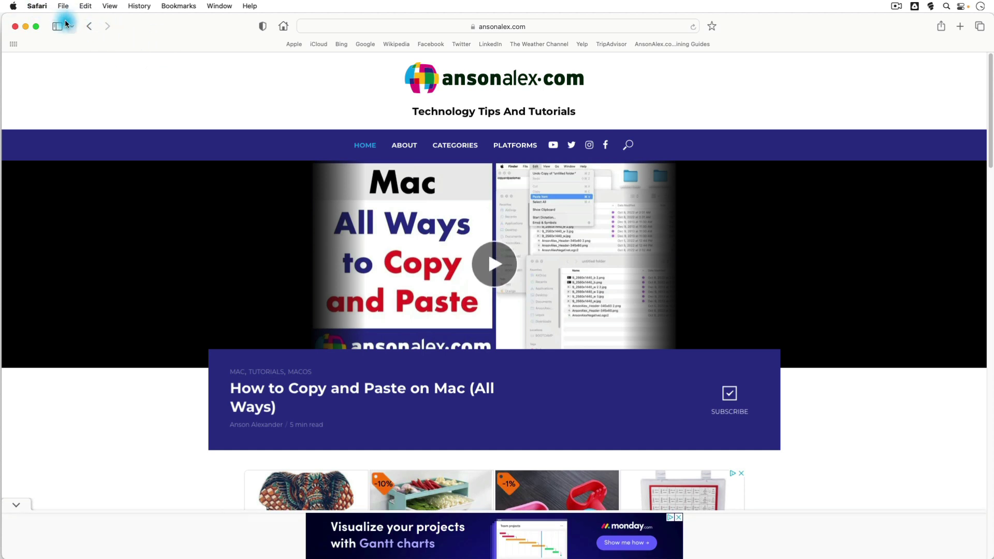
Glance at the Safari menu, close it, then quit Safari
{"action": "left_click", "coordinate": [43, 6]}
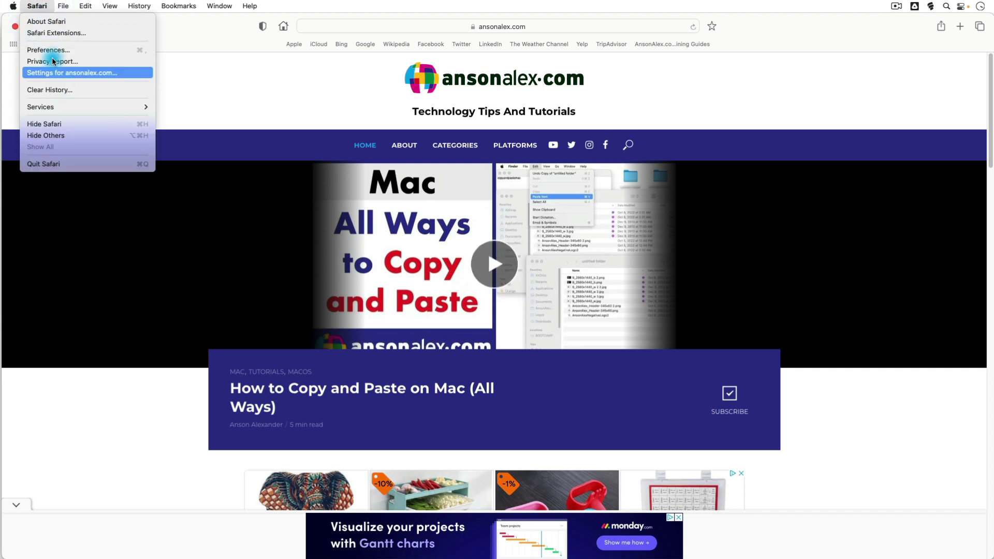
{"action": "left_click", "coordinate": [39, 6]}
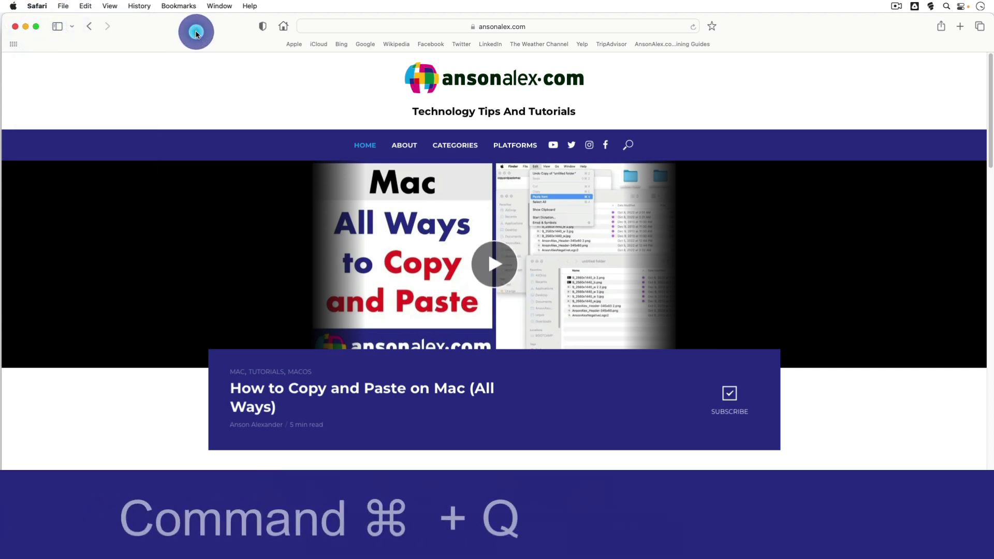
{"action": "left_click", "coordinate": [195, 33]}
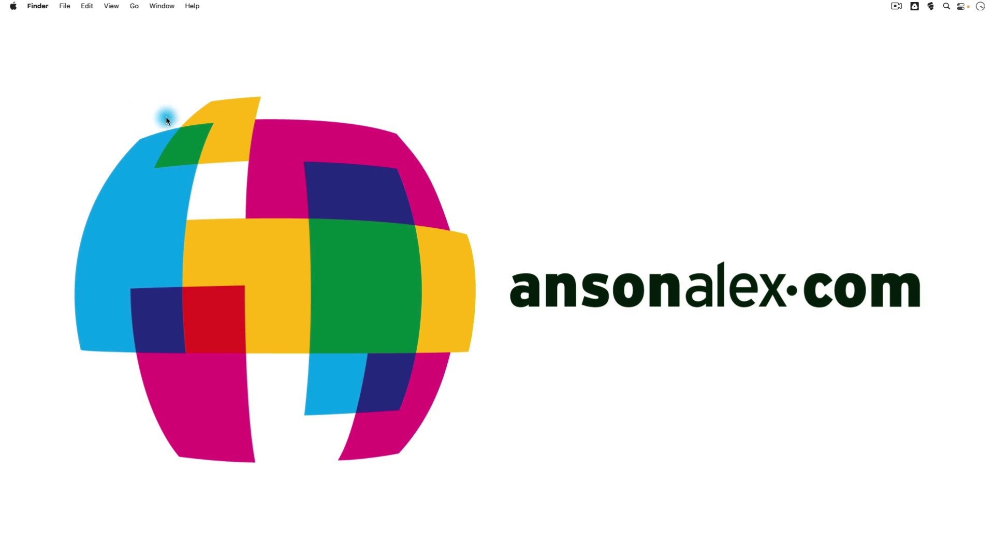
{"action": "mouse_move", "coordinate": [343, 557]}
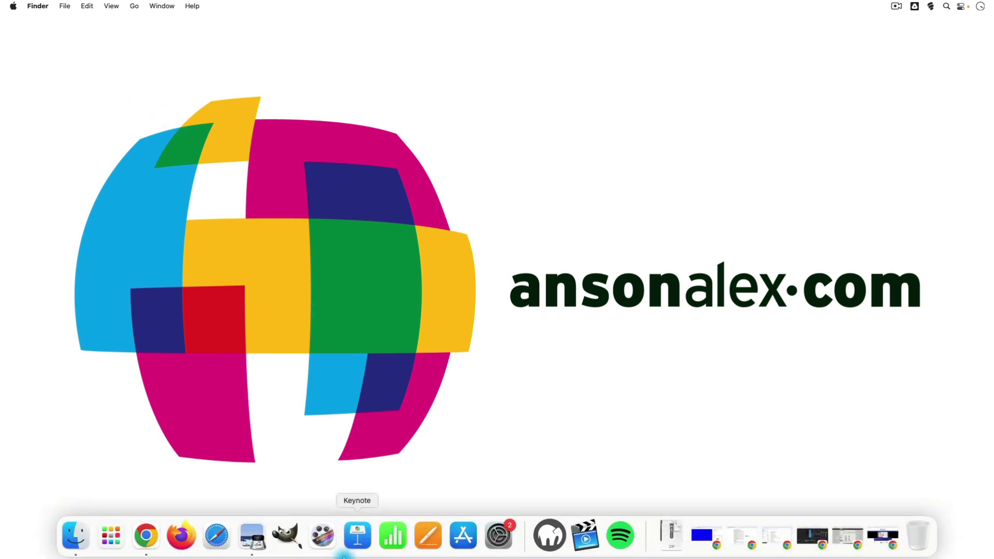
{"action": "left_click", "coordinate": [253, 541]}
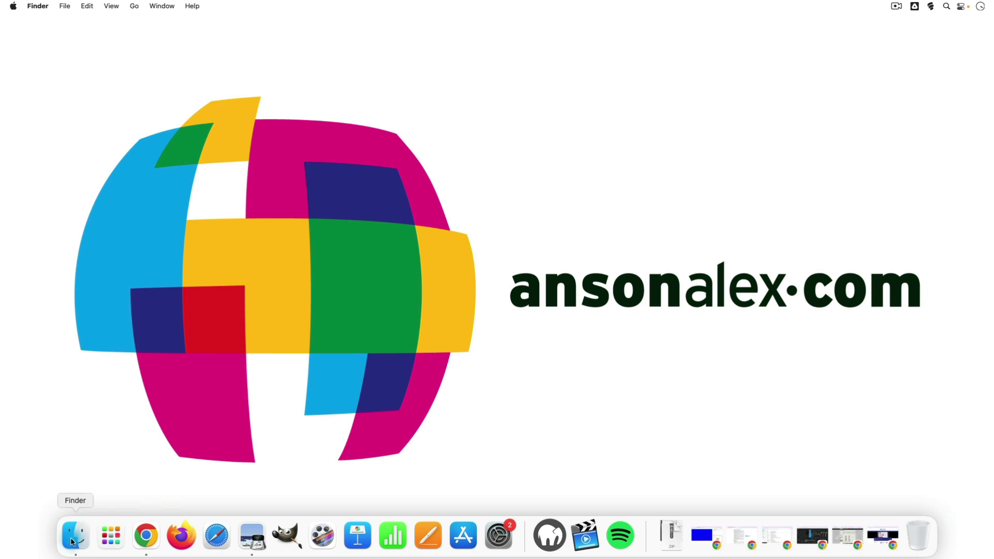
Open a Finder window on Applications and enlarge it to fit the full app grid
{"action": "left_click", "coordinate": [76, 539]}
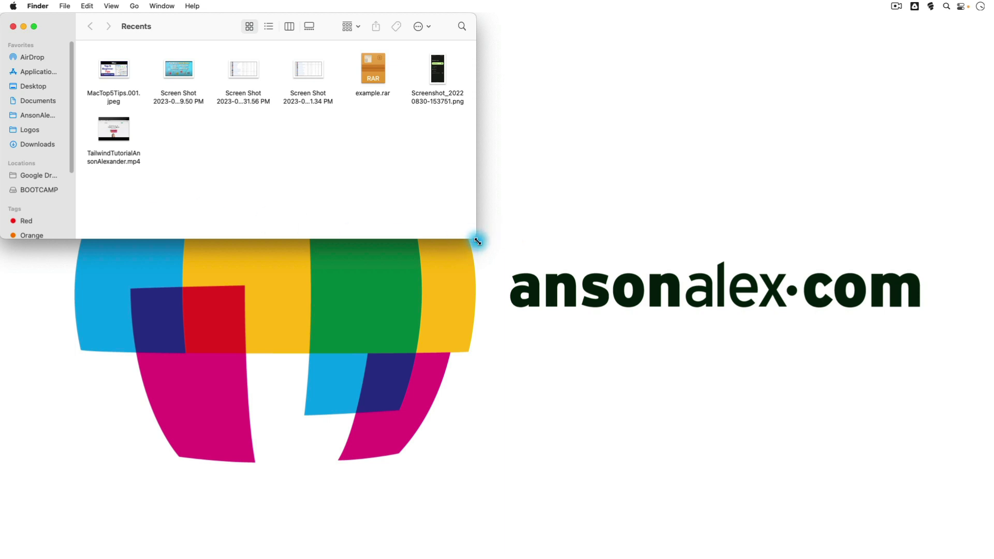
{"action": "left_click_drag", "start_coordinate": [477, 239], "coordinate": [548, 303]}
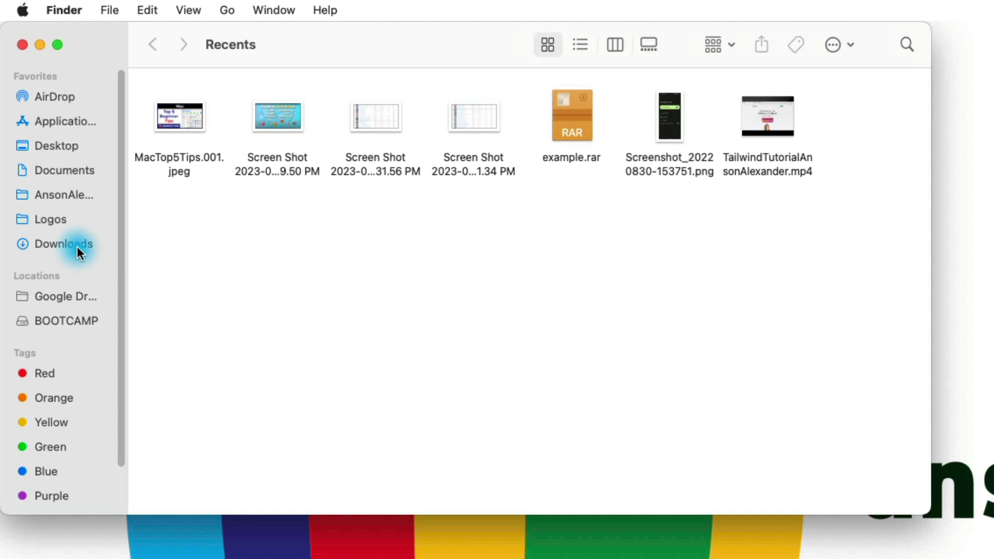
{"action": "left_click", "coordinate": [61, 122]}
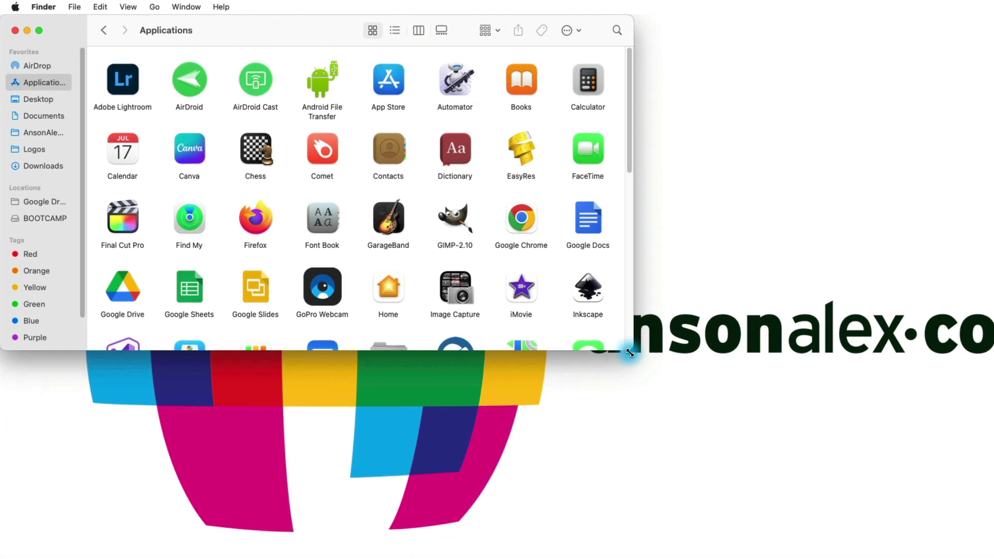
{"action": "left_click_drag", "start_coordinate": [932, 516], "coordinate": [993, 558]}
{"action": "left_click_drag", "start_coordinate": [790, 439], "coordinate": [962, 514]}
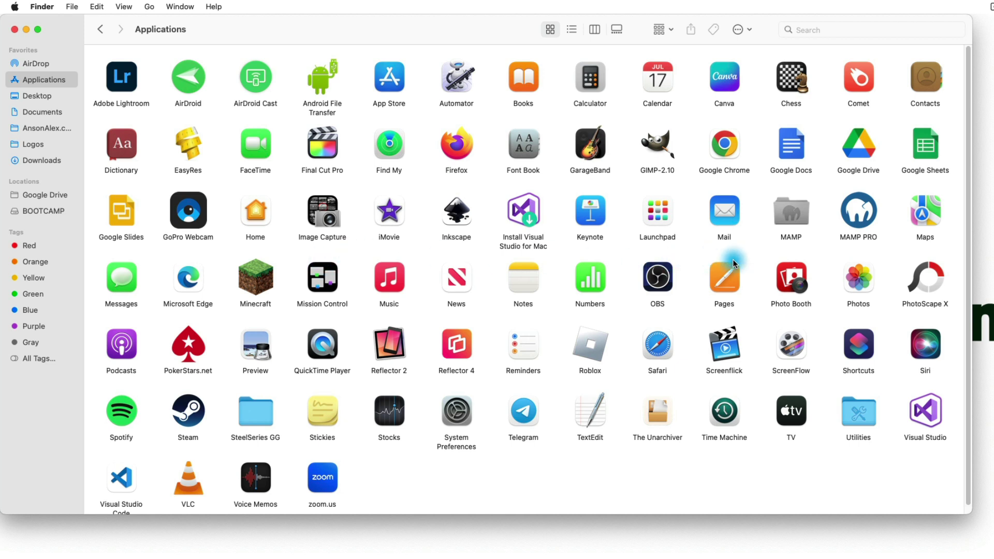
Open the Utilities folder to list Activity Monitor, Disk Utility, Terminal and Migration Assistant
{"action": "double_click", "coordinate": [859, 418]}
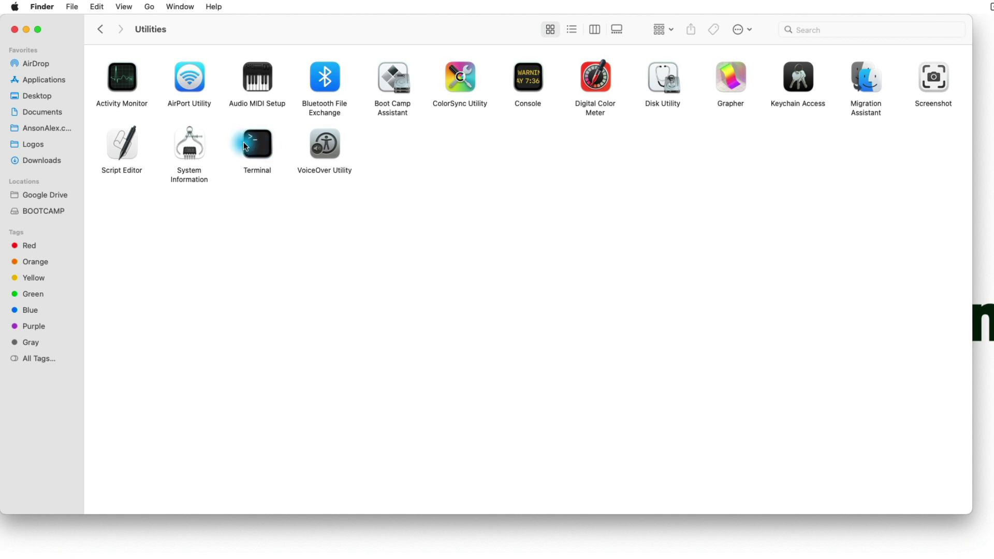
Go back to Applications, then open a new Finder window on Recents from the Dock
{"action": "left_click", "coordinate": [102, 31]}
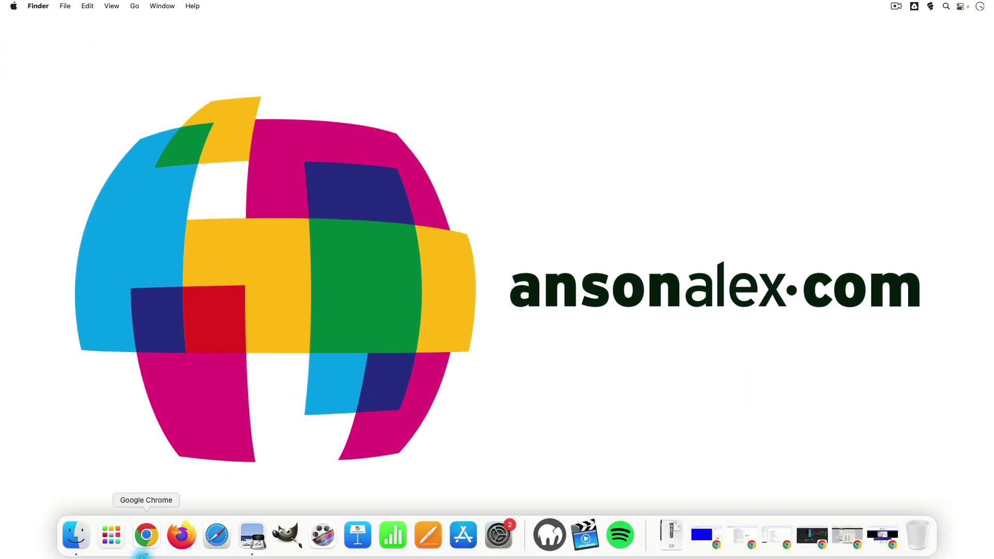
{"action": "left_click", "coordinate": [75, 538]}
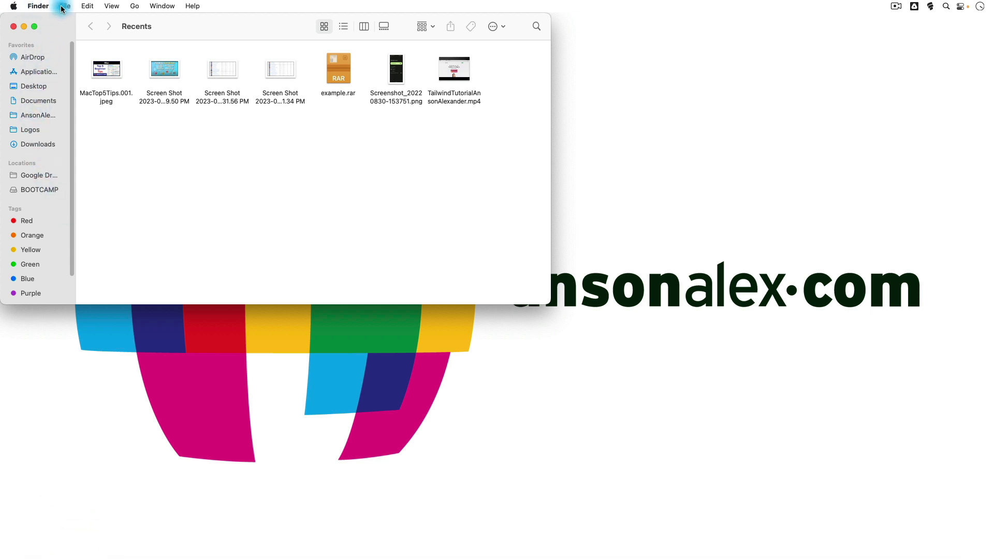
Browse the Go and Finder menus, then dismiss them without choosing anything
{"action": "left_click", "coordinate": [136, 6]}
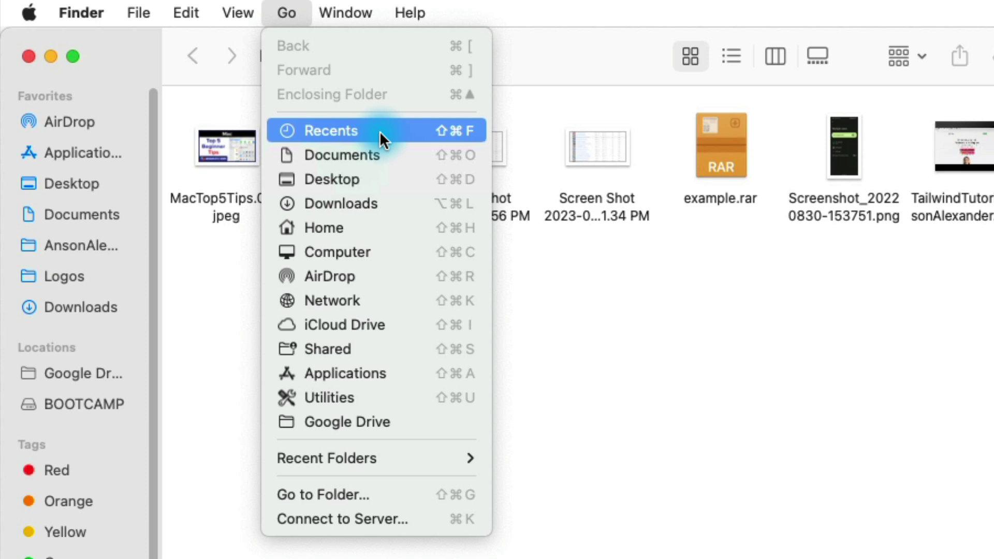
{"action": "mouse_move", "coordinate": [377, 445]}
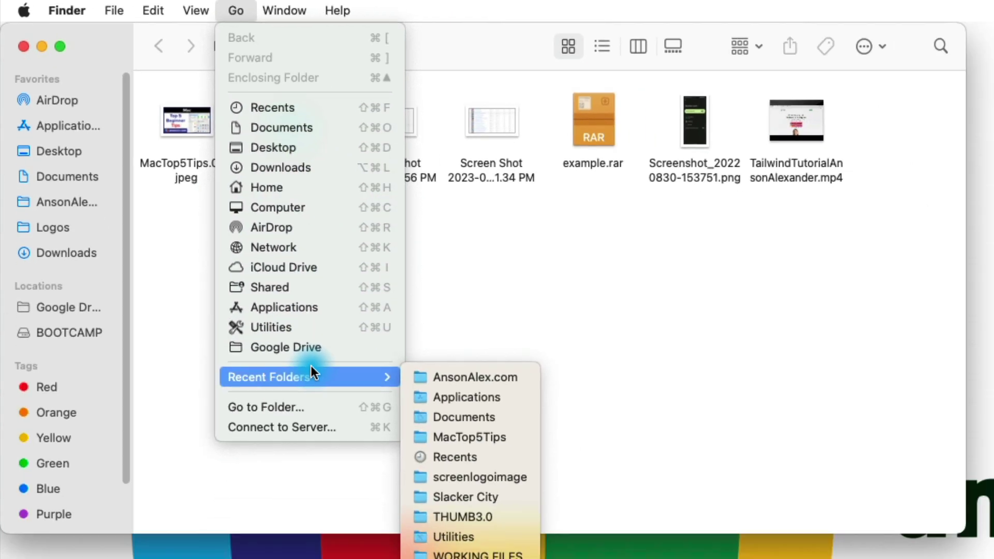
{"action": "mouse_move", "coordinate": [82, 14]}
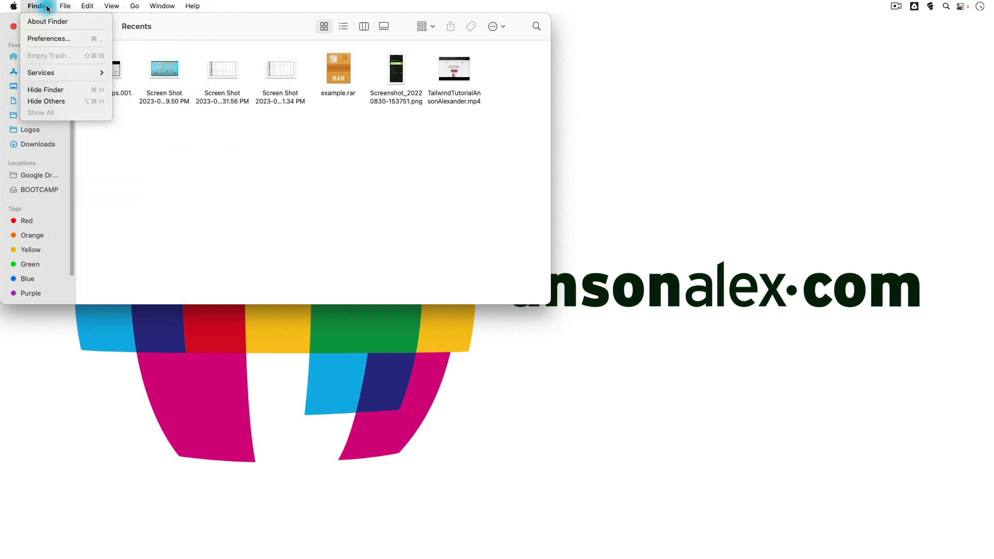
{"action": "left_click", "coordinate": [232, 383]}
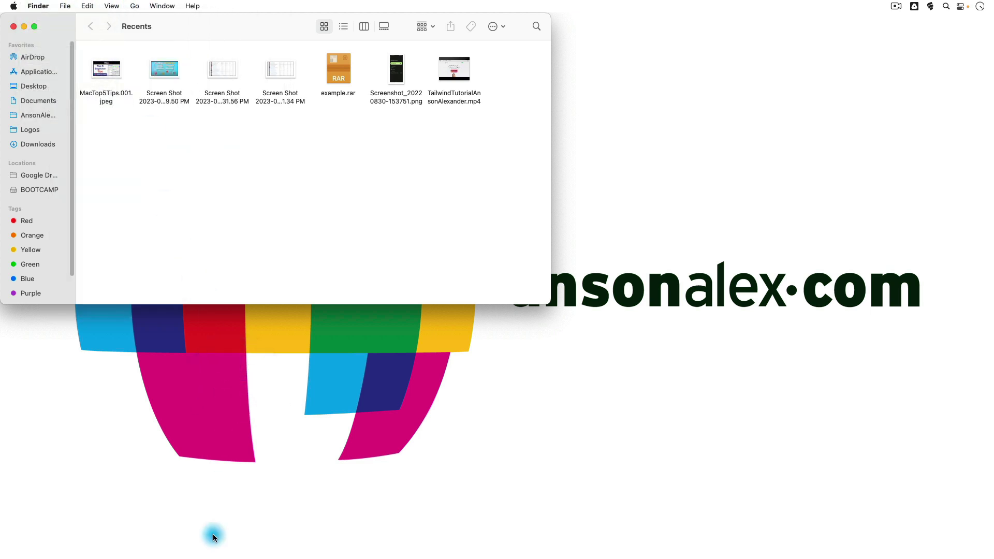
Bring Finder forward from the Dock and close the Recents window
{"action": "mouse_move", "coordinate": [207, 556]}
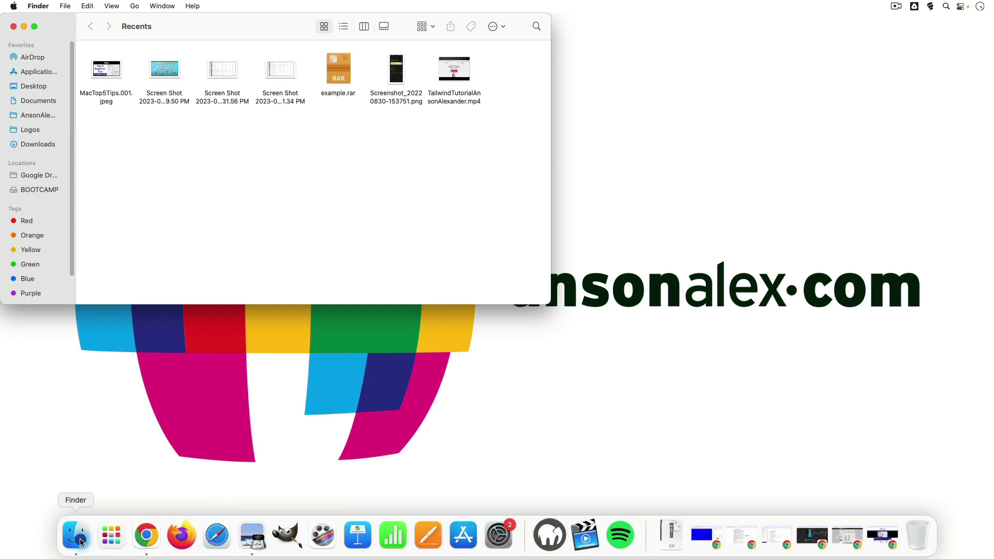
{"action": "left_click", "coordinate": [81, 543]}
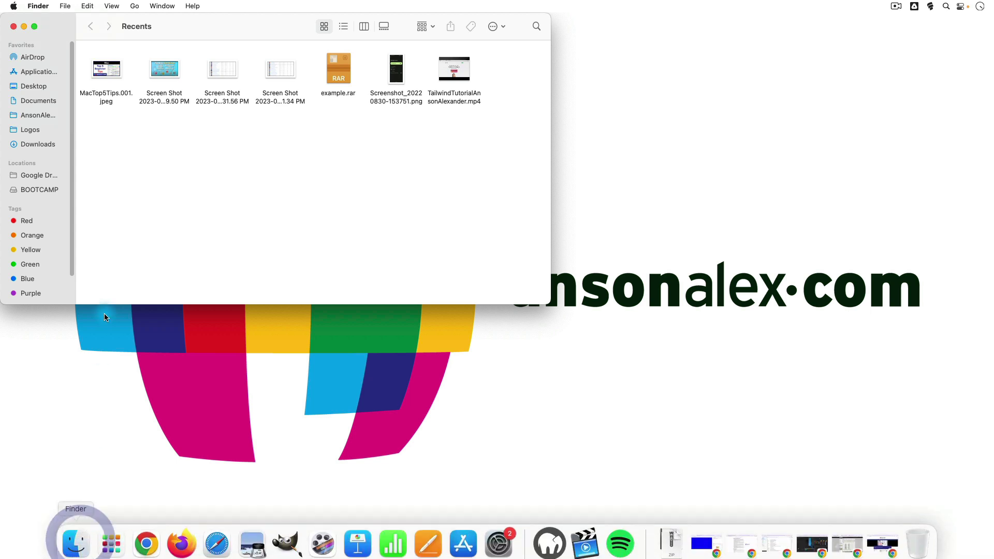
{"action": "left_click", "coordinate": [12, 27]}
{"action": "left_click", "coordinate": [663, 233]}
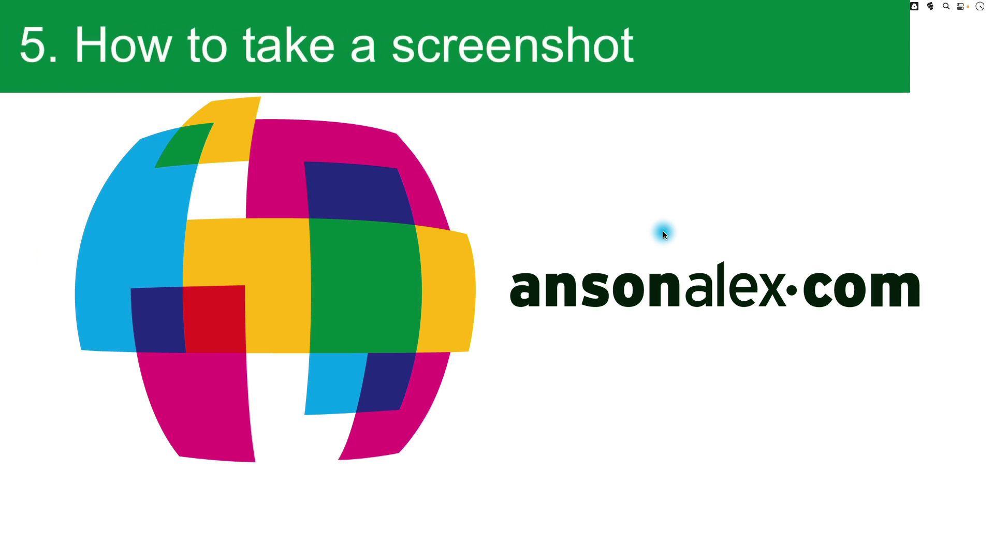
Launch Safari from the Dock and resize its window smaller, then slightly taller, exposing part of the desktop
{"action": "mouse_move", "coordinate": [428, 554]}
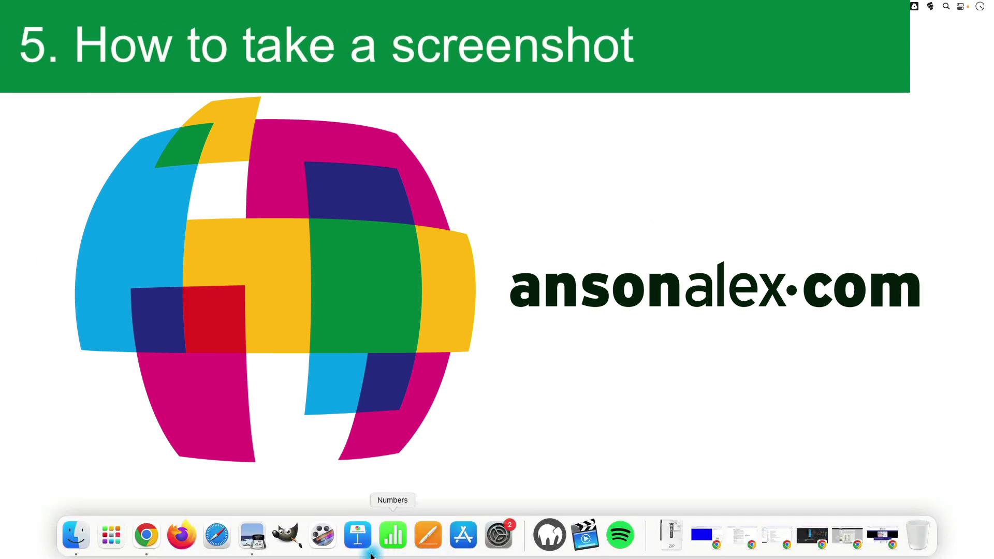
{"action": "left_click", "coordinate": [225, 542]}
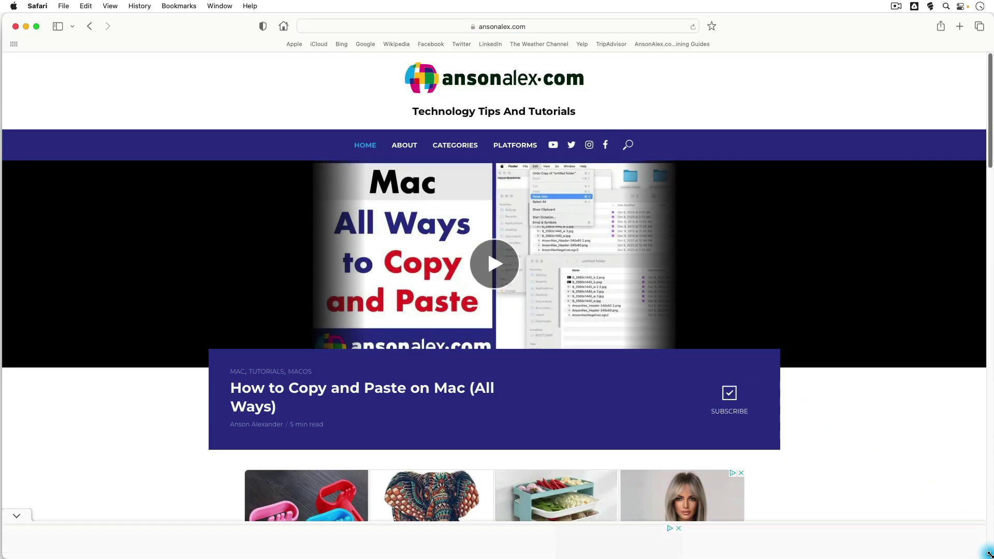
{"action": "left_click_drag", "start_coordinate": [976, 545], "coordinate": [640, 382]}
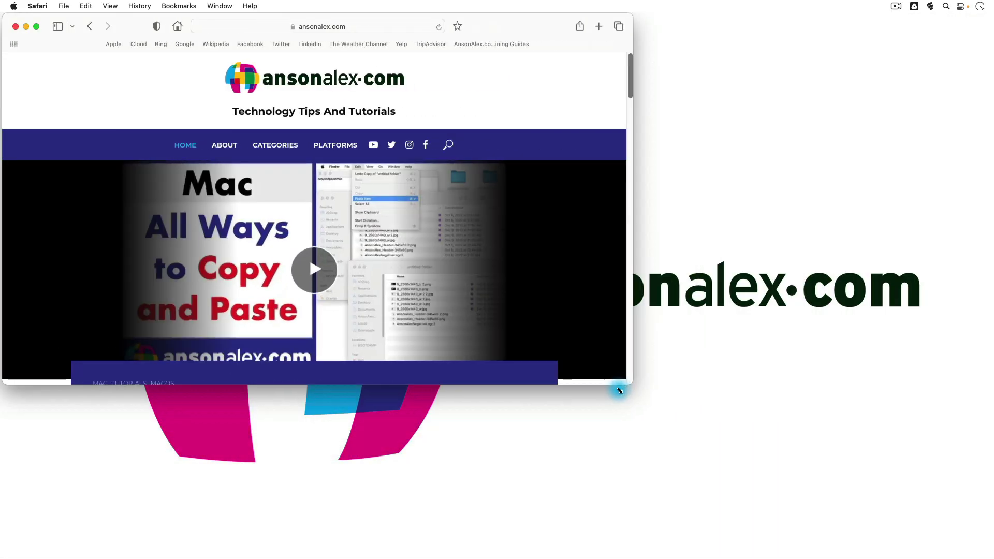
{"action": "left_click_drag", "start_coordinate": [619, 392], "coordinate": [613, 473]}
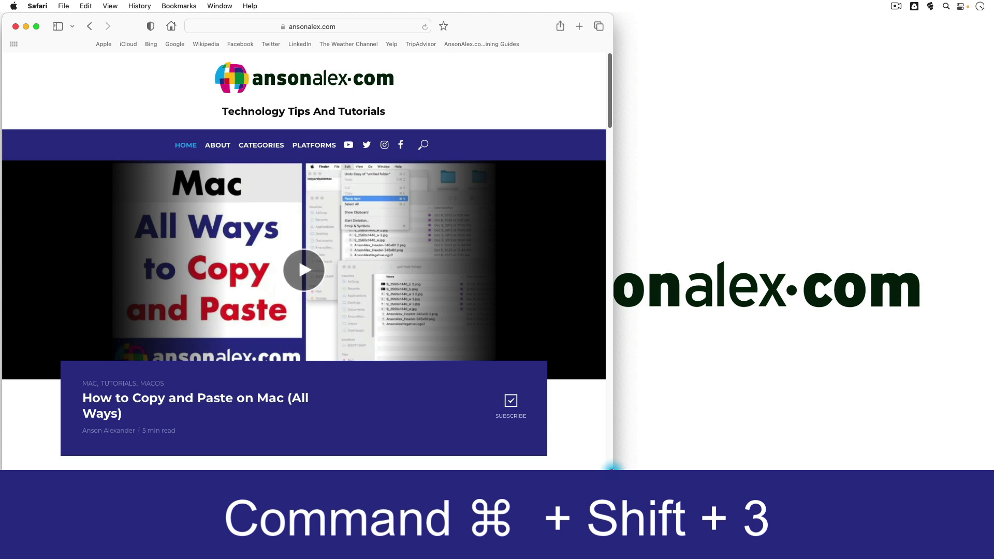
Capture the whole screen with Cmd+Shift+3 and save the screenshots onto the desktop
{"action": "key", "text": "super+shift+3"}
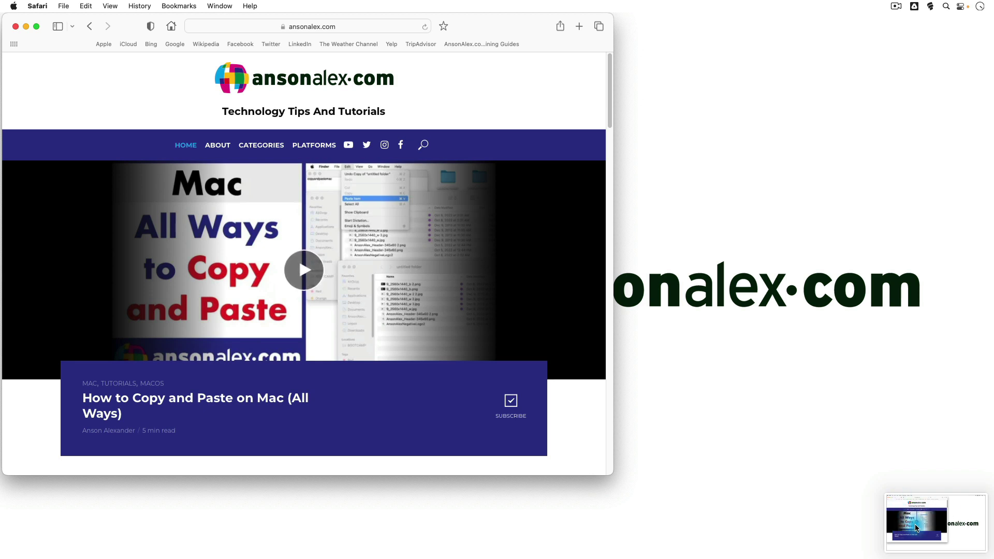
{"action": "left_click", "coordinate": [930, 388]}
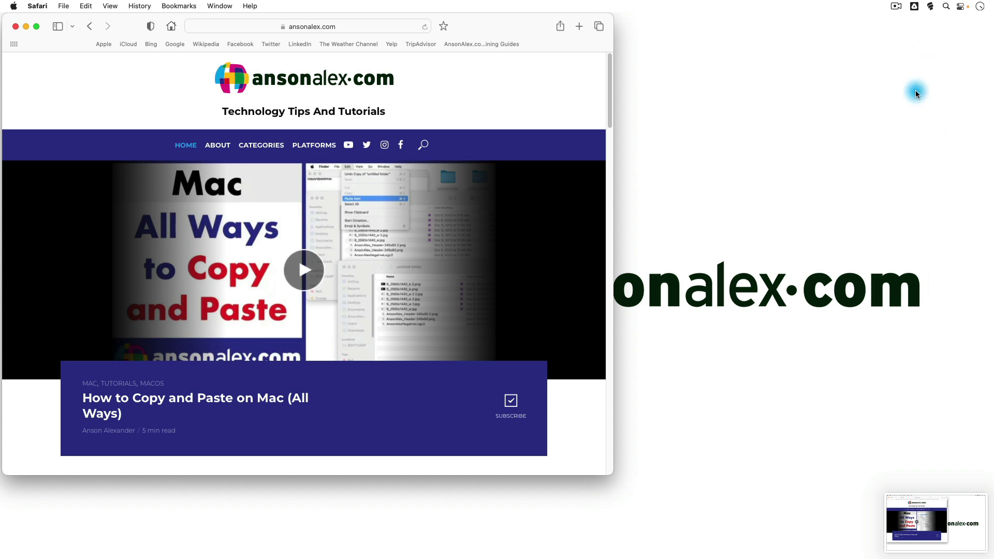
{"action": "left_click_drag", "start_coordinate": [928, 519], "coordinate": [887, 48]}
Move the third and top extra screenshot files from the desktop to the Trash
{"action": "left_click", "coordinate": [929, 73]}
{"action": "left_click_drag", "start_coordinate": [932, 75], "coordinate": [850, 126]}
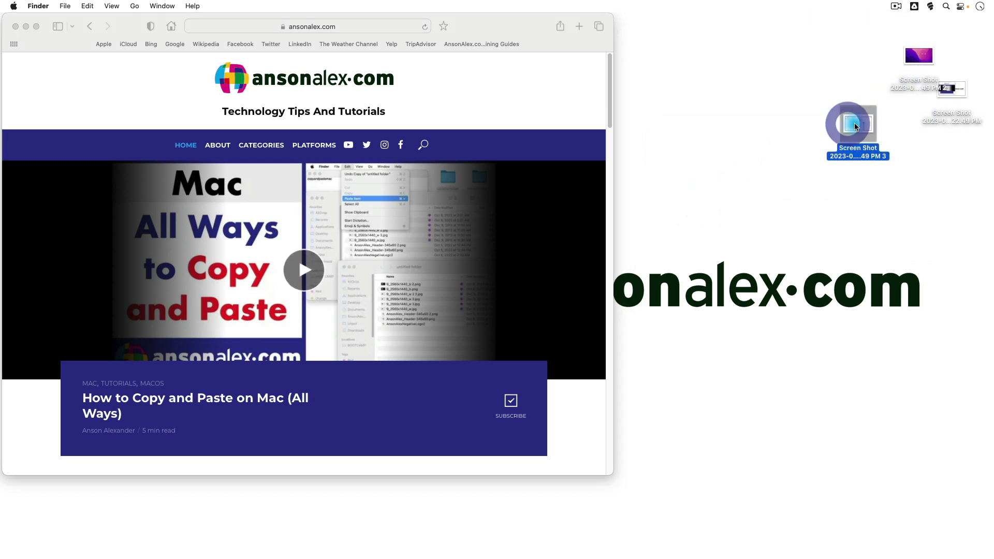
{"action": "right_click", "coordinate": [848, 123]}
{"action": "mouse_move", "coordinate": [828, 141]}
{"action": "left_click", "coordinate": [793, 156]}
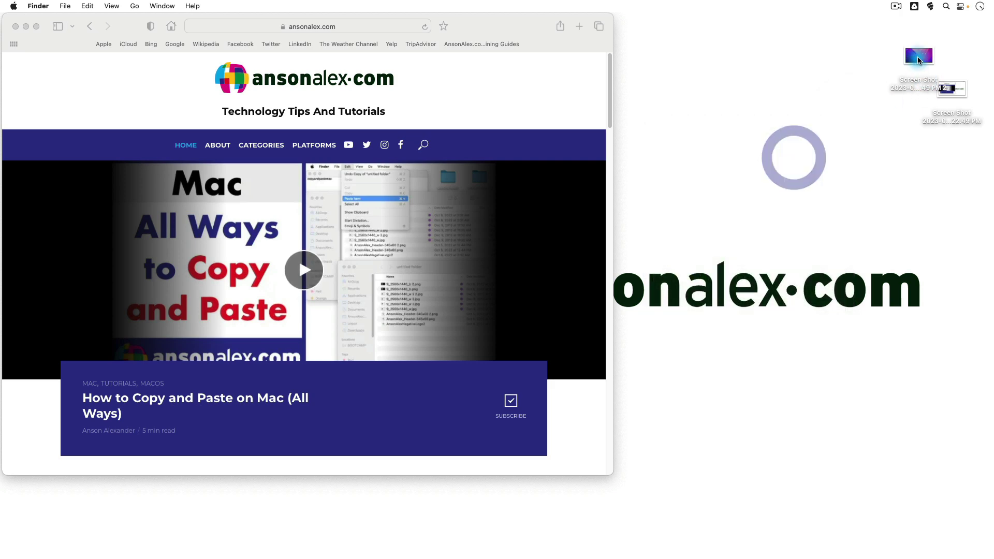
{"action": "right_click", "coordinate": [917, 56]}
{"action": "left_click", "coordinate": [837, 92]}
Quick Look the one remaining screenshot file, then close the preview
{"action": "left_click", "coordinate": [954, 93]}
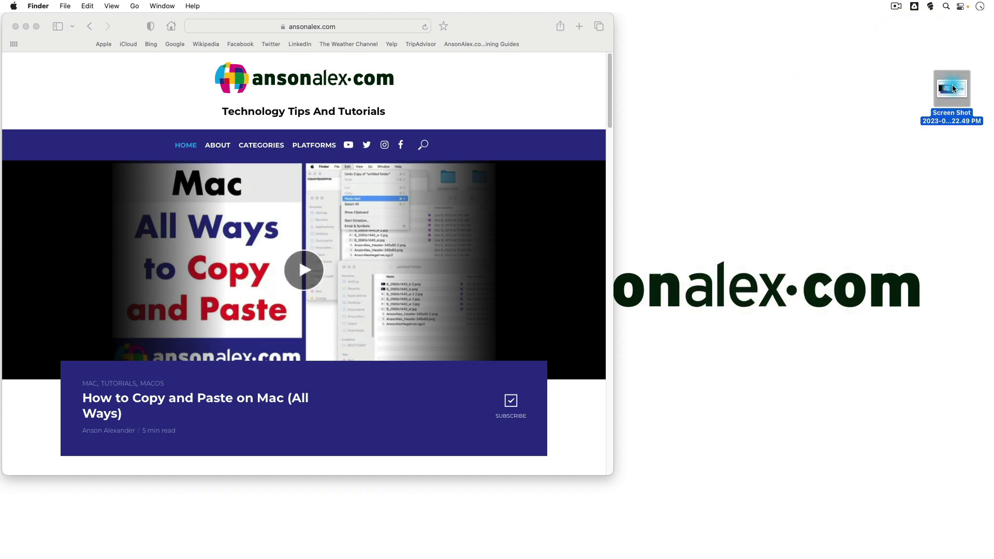
{"action": "key", "text": "space"}
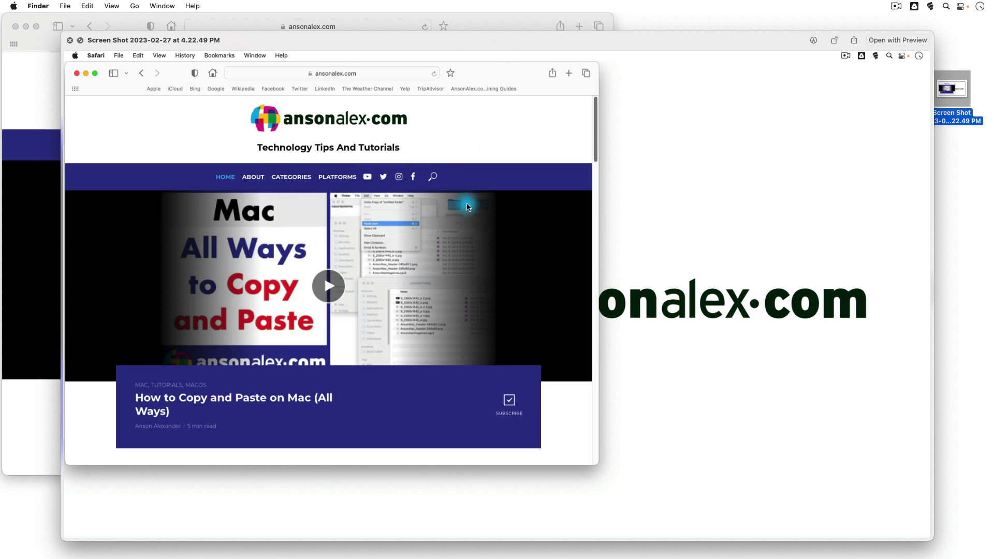
{"action": "left_click", "coordinate": [71, 41]}
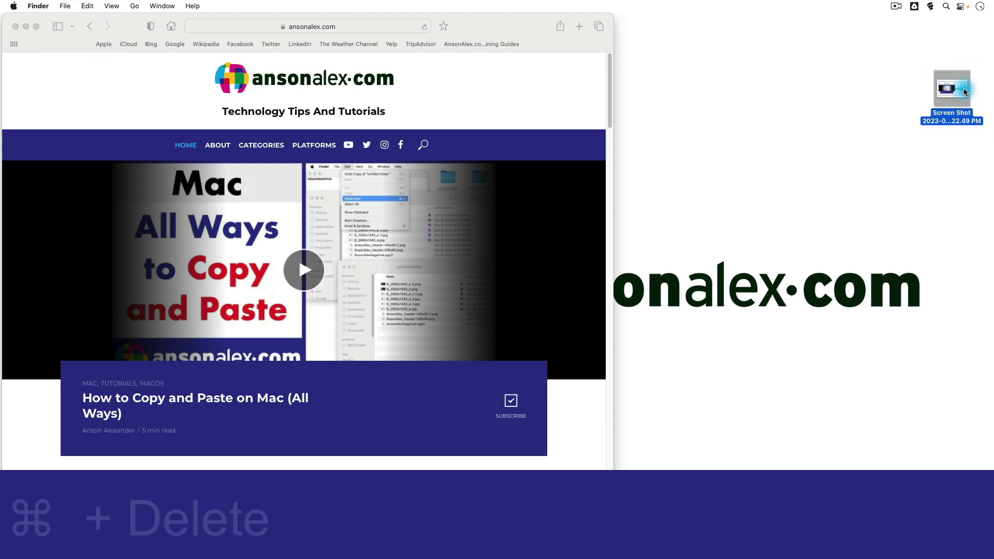
Trash the full-screen screenshot, then save a Cmd+Shift+4 capture of just the Safari window to the desktop
{"action": "key", "text": "super+BackSpace"}
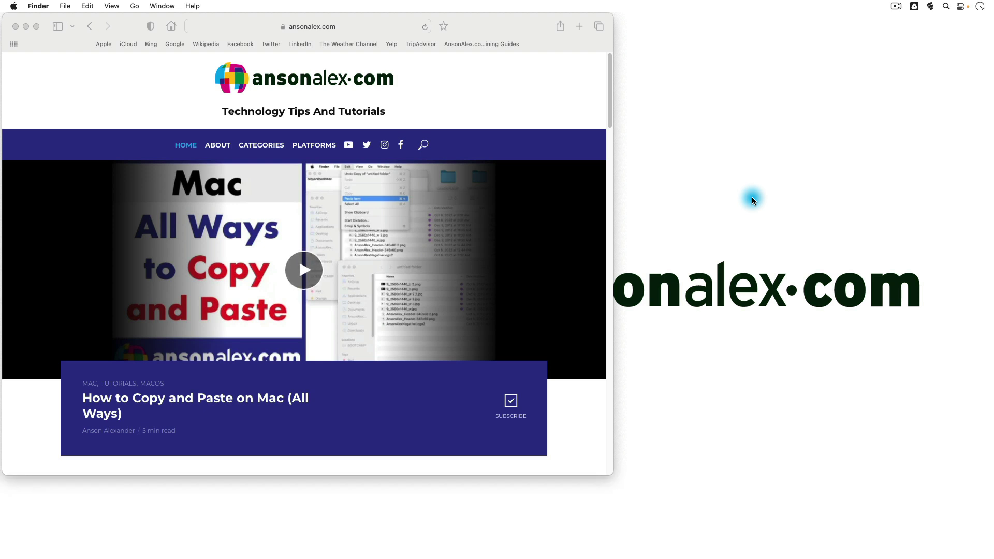
{"action": "key", "text": "super+shift+4"}
{"action": "left_click_drag", "start_coordinate": [617, 478], "coordinate": [5, 56]}
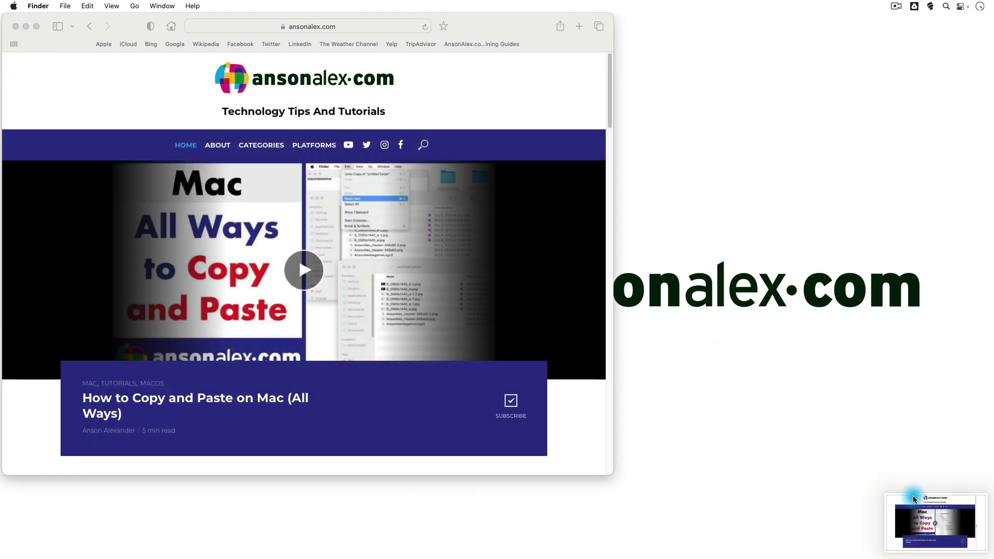
{"action": "left_click_drag", "start_coordinate": [927, 510], "coordinate": [785, 139]}
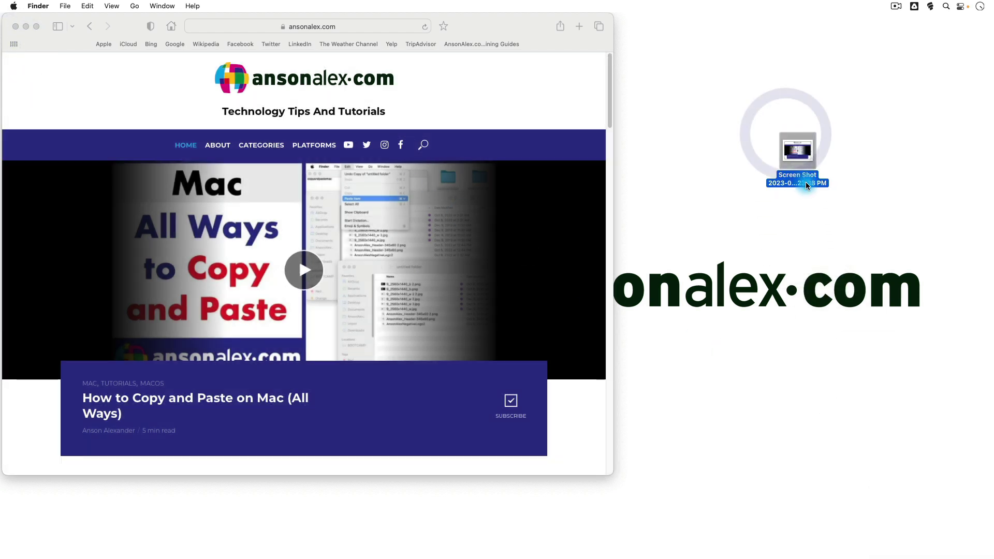
{"action": "double_click", "coordinate": [796, 152]}
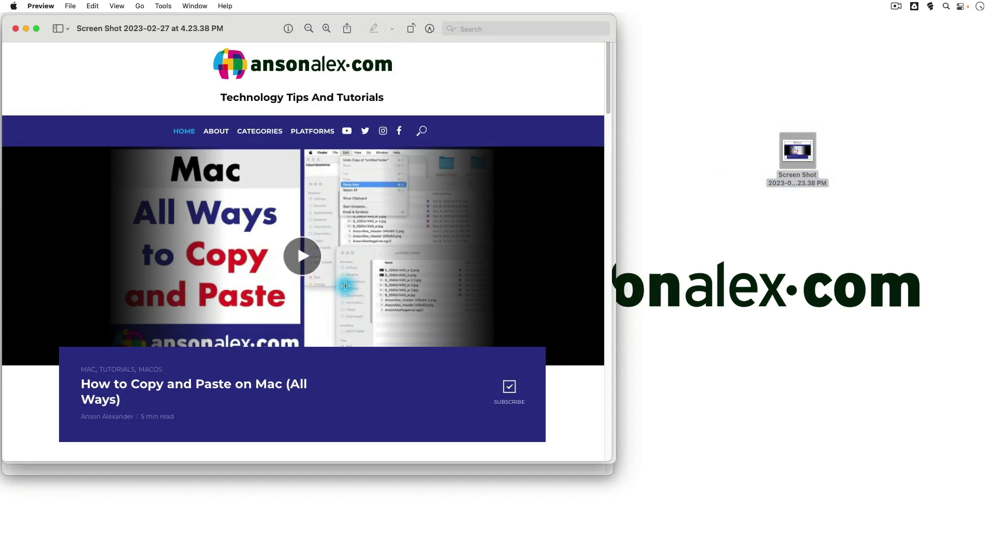
{"action": "left_click", "coordinate": [16, 29]}
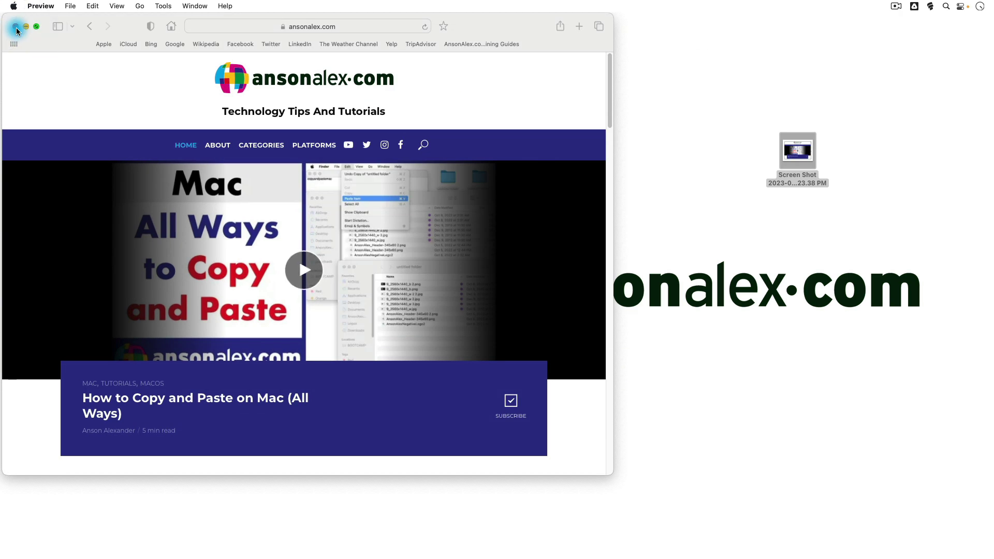